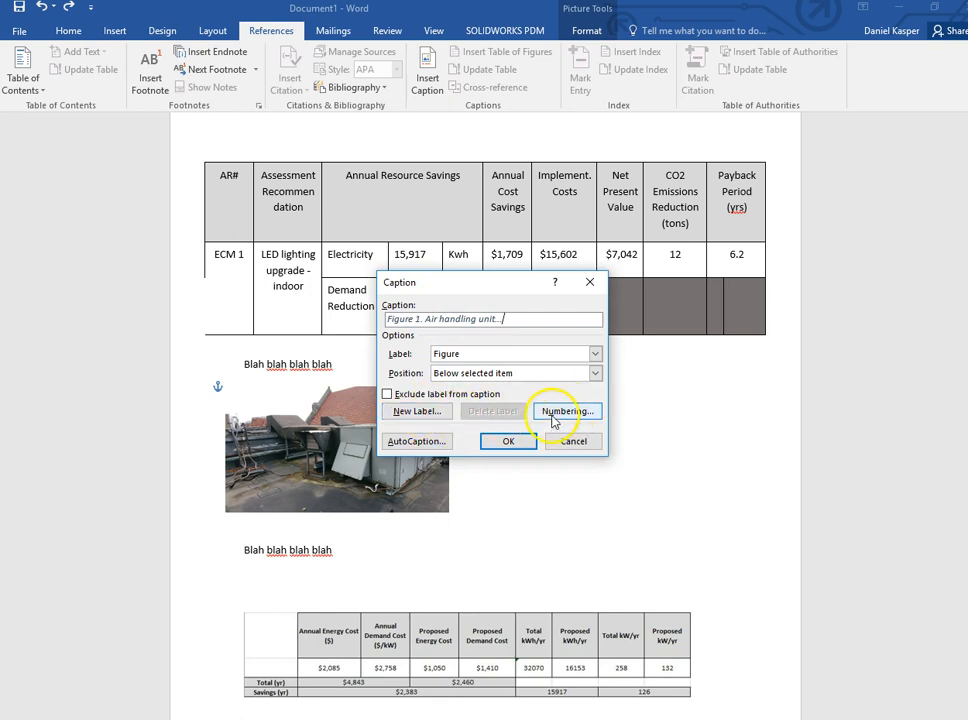
Insert the caption "Figure 1. Air handling unit..." below the photo and extend its text with "add to the caption..."
{"action": "left_click", "coordinate": [508, 441]}
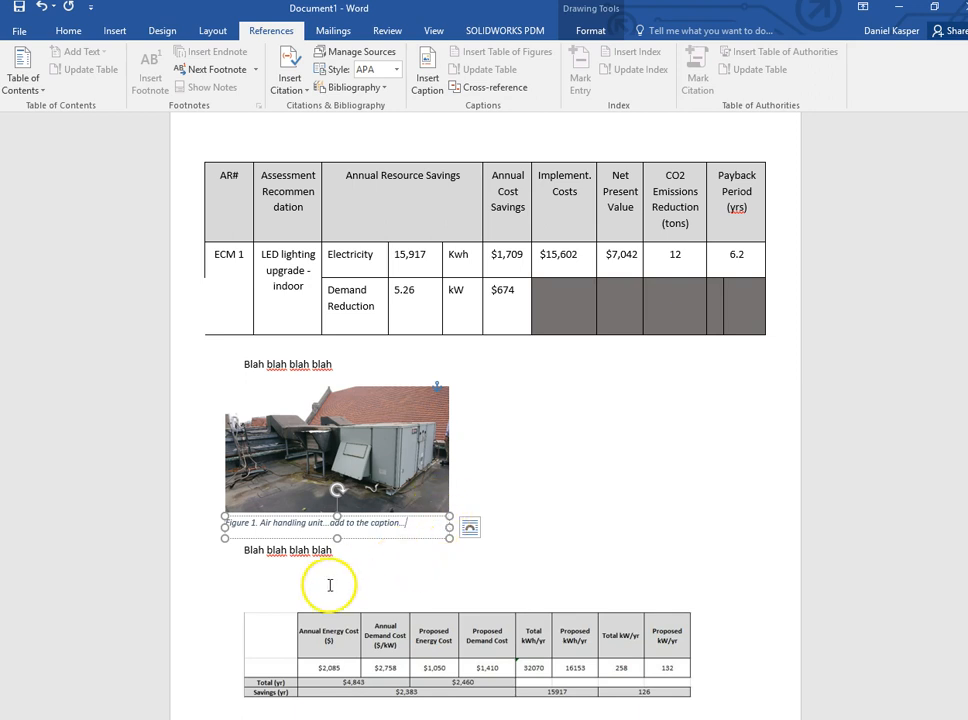
{"action": "left_click", "coordinate": [470, 568]}
Caption the energy cost table picture below it, using the Table label and the text "Annual energy savings...."
{"action": "scroll", "coordinate": [612, 519], "scroll_direction": "down", "scroll_amount": 1}
{"action": "scroll", "coordinate": [612, 519], "scroll_direction": "down", "scroll_amount": 3}
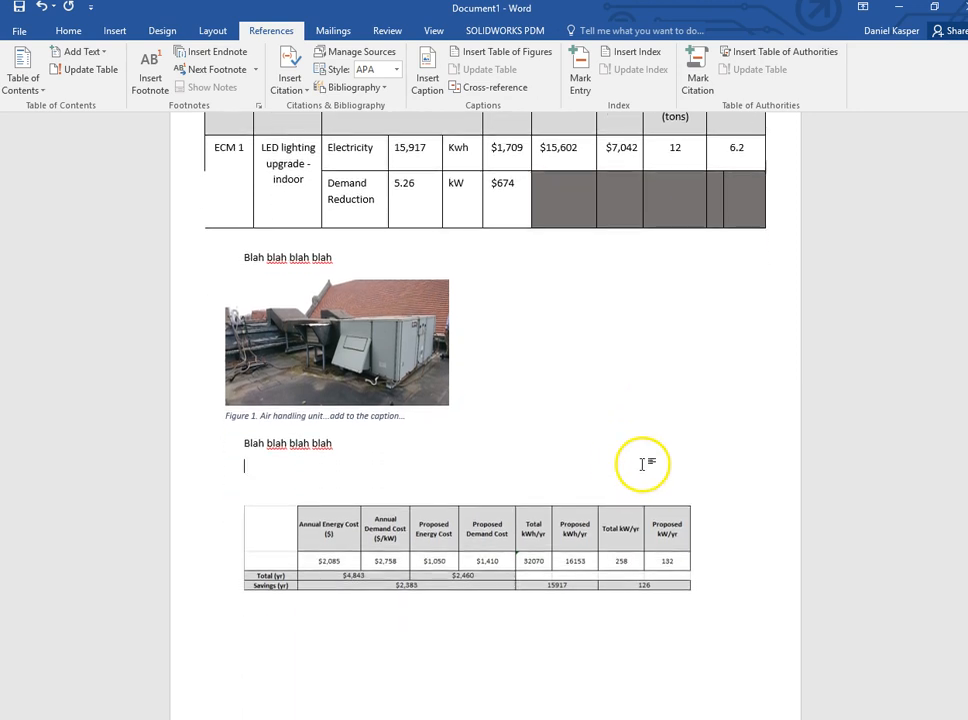
{"action": "left_click", "coordinate": [280, 545]}
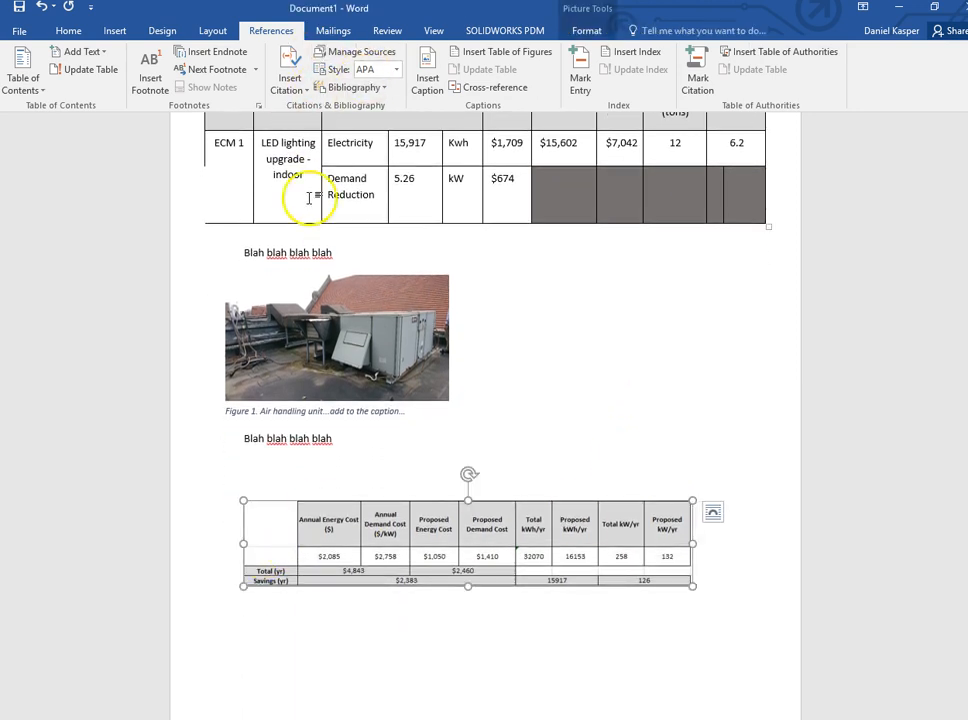
{"action": "left_click", "coordinate": [427, 70]}
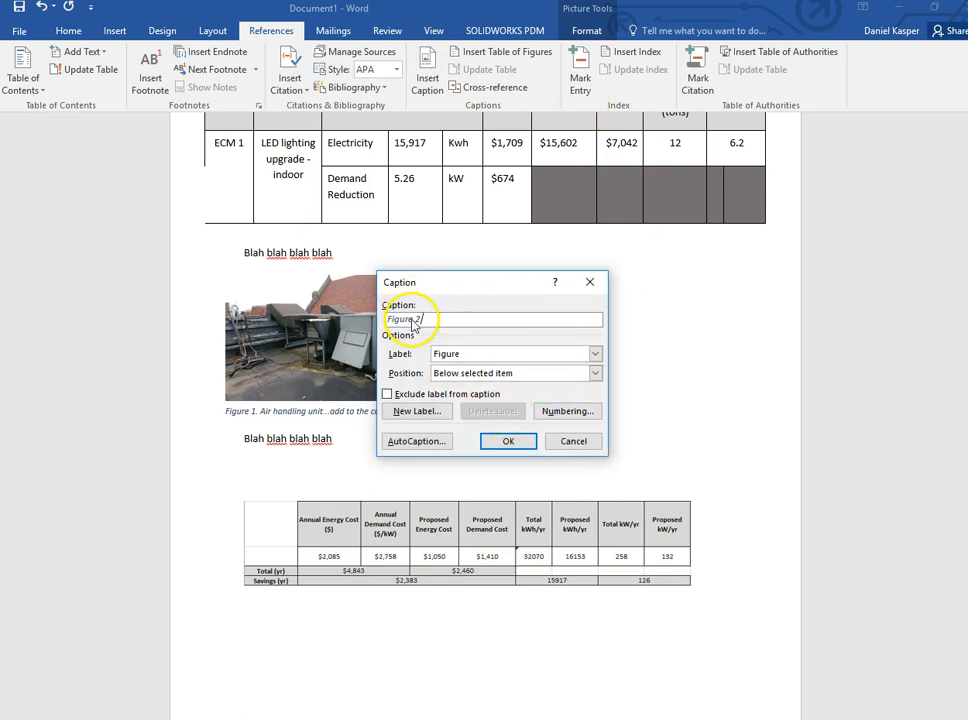
{"action": "left_click", "coordinate": [455, 356]}
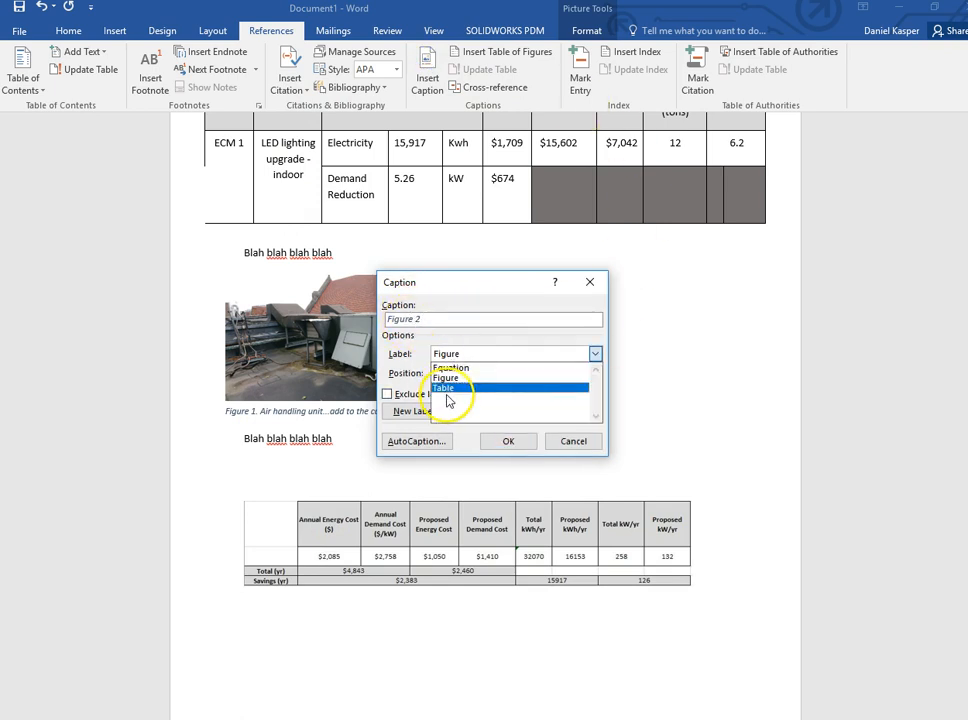
{"action": "left_click", "coordinate": [445, 388]}
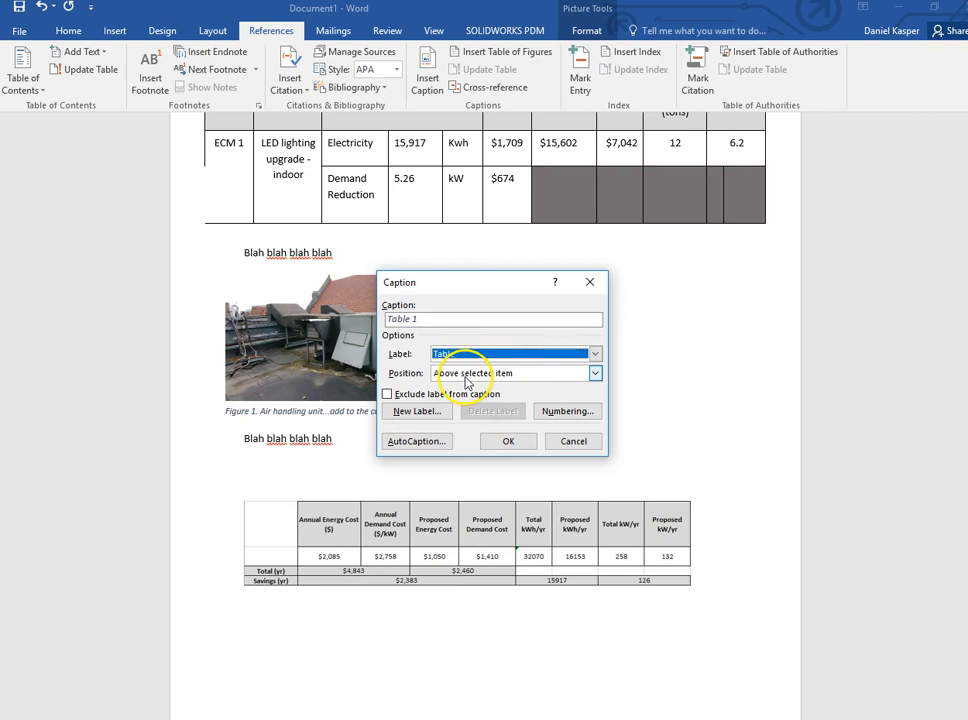
{"action": "left_click", "coordinate": [468, 376]}
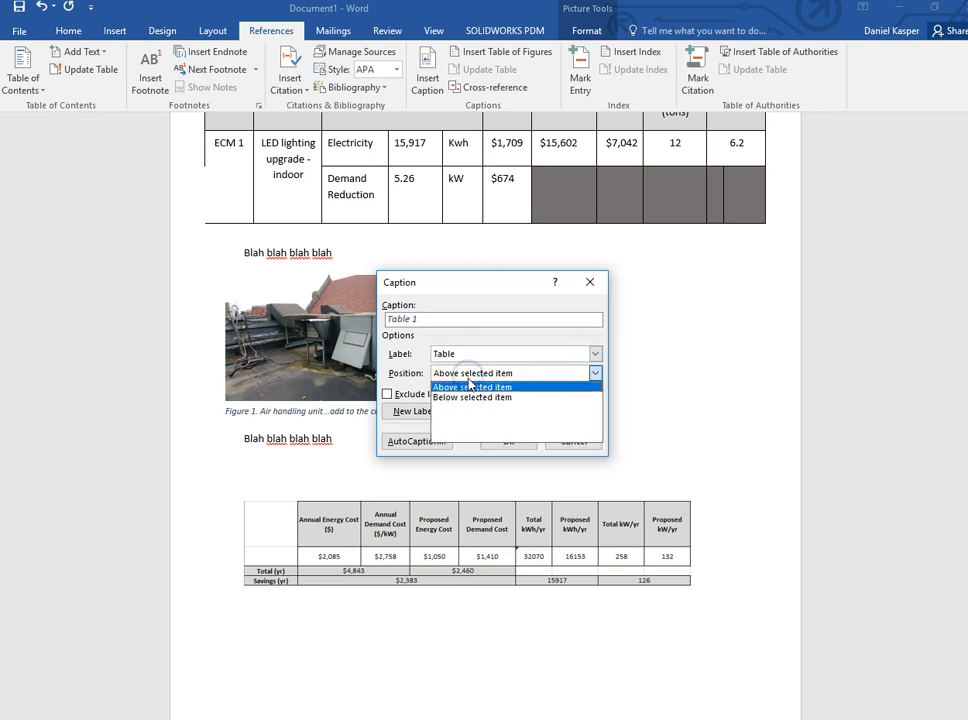
{"action": "left_click", "coordinate": [465, 384]}
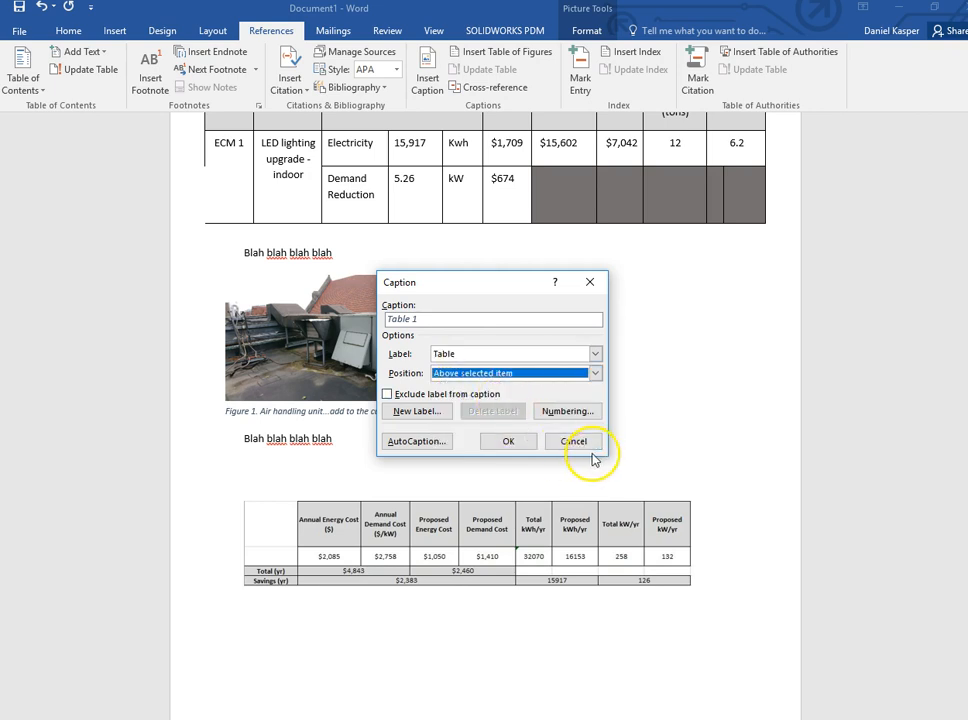
{"action": "left_click", "coordinate": [555, 372]}
{"action": "left_click", "coordinate": [533, 397]}
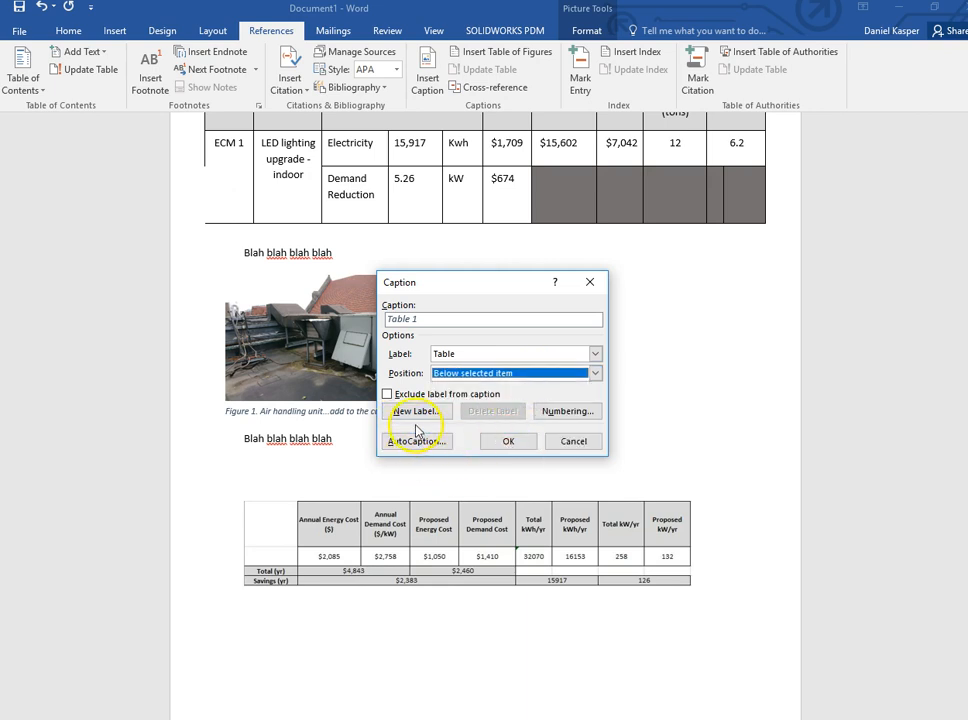
{"action": "left_click", "coordinate": [508, 441]}
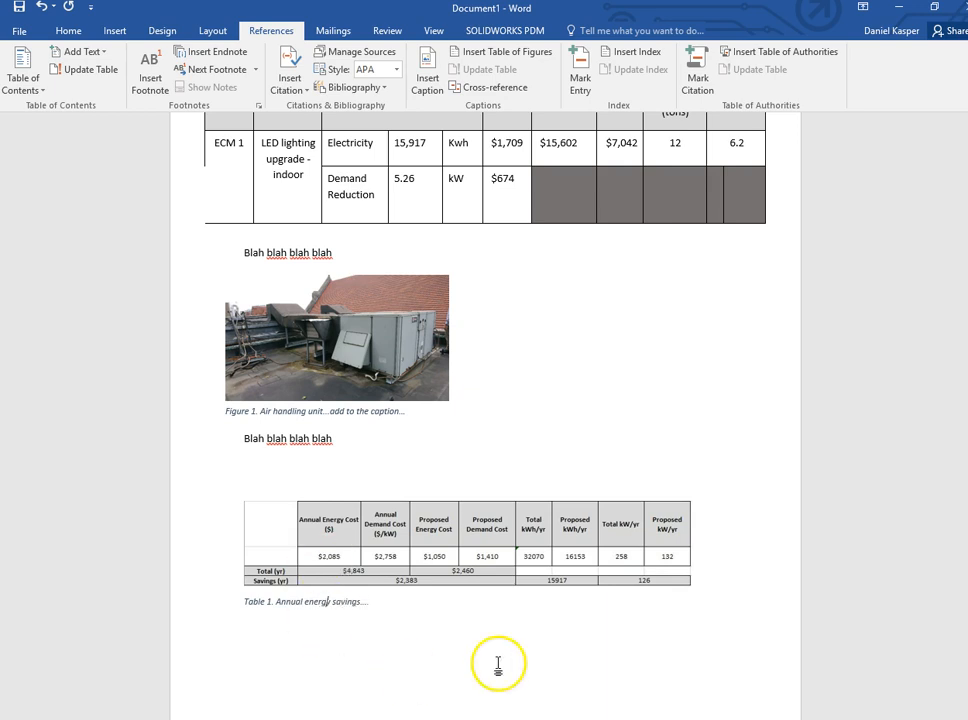
Insert a caption for the whole ECM table with the Table label, position Below selected item and text "ECM summary..."
{"action": "scroll", "coordinate": [605, 611], "scroll_direction": "up", "scroll_amount": 1}
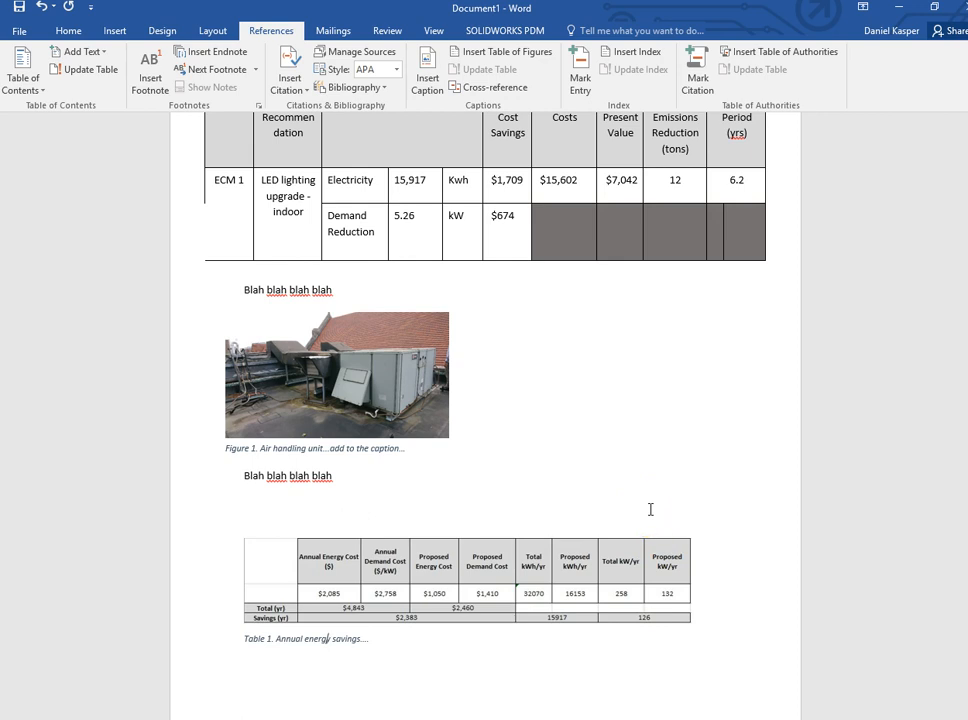
{"action": "scroll", "coordinate": [605, 455], "scroll_direction": "up", "scroll_amount": 1}
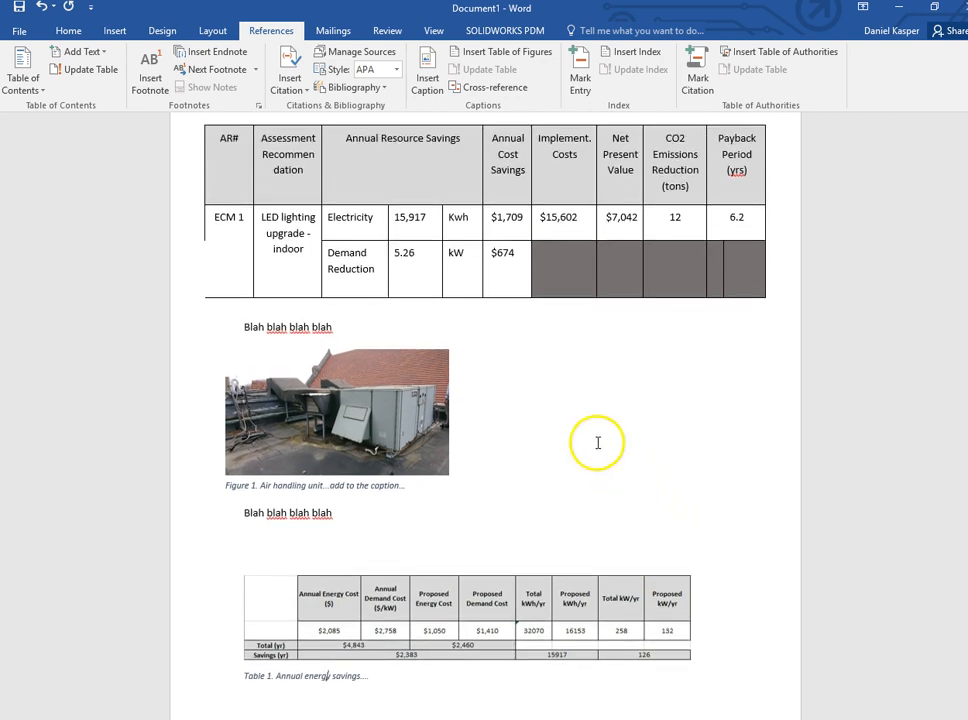
{"action": "scroll", "coordinate": [462, 263], "scroll_direction": "up", "scroll_amount": 1}
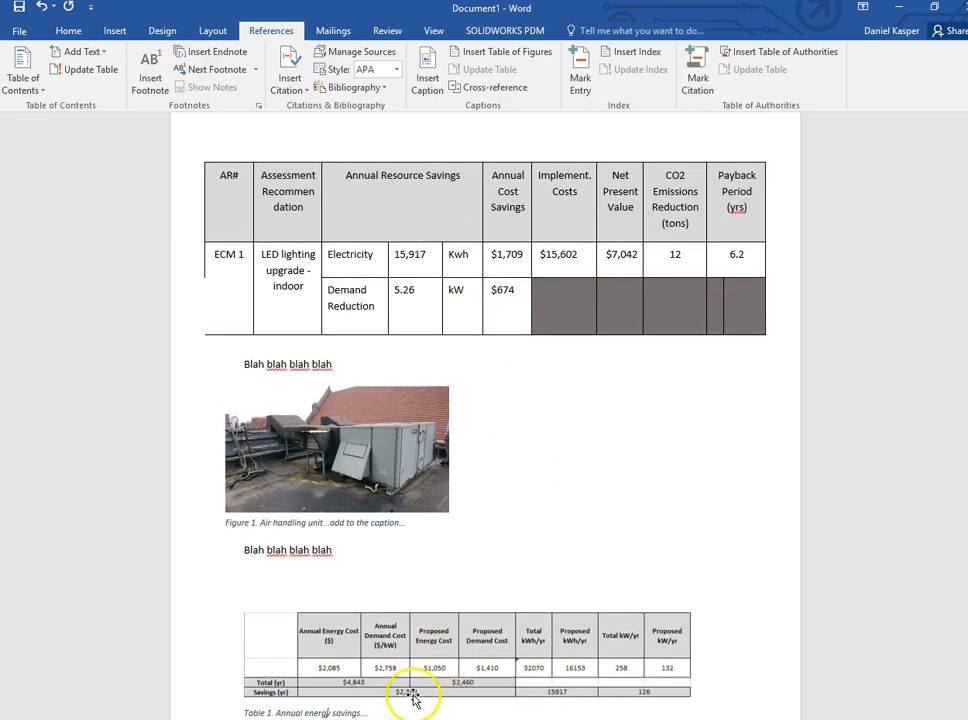
{"action": "scroll", "coordinate": [340, 692], "scroll_direction": "down", "scroll_amount": 1}
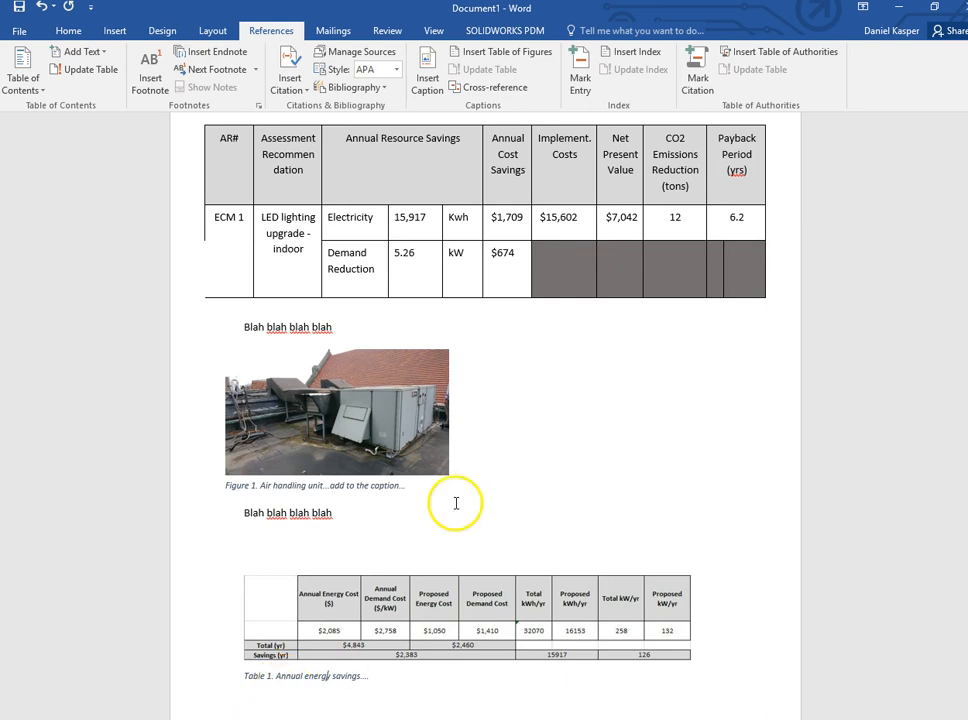
{"action": "scroll", "coordinate": [456, 504], "scroll_direction": "up", "scroll_amount": 2}
{"action": "left_click", "coordinate": [225, 222]}
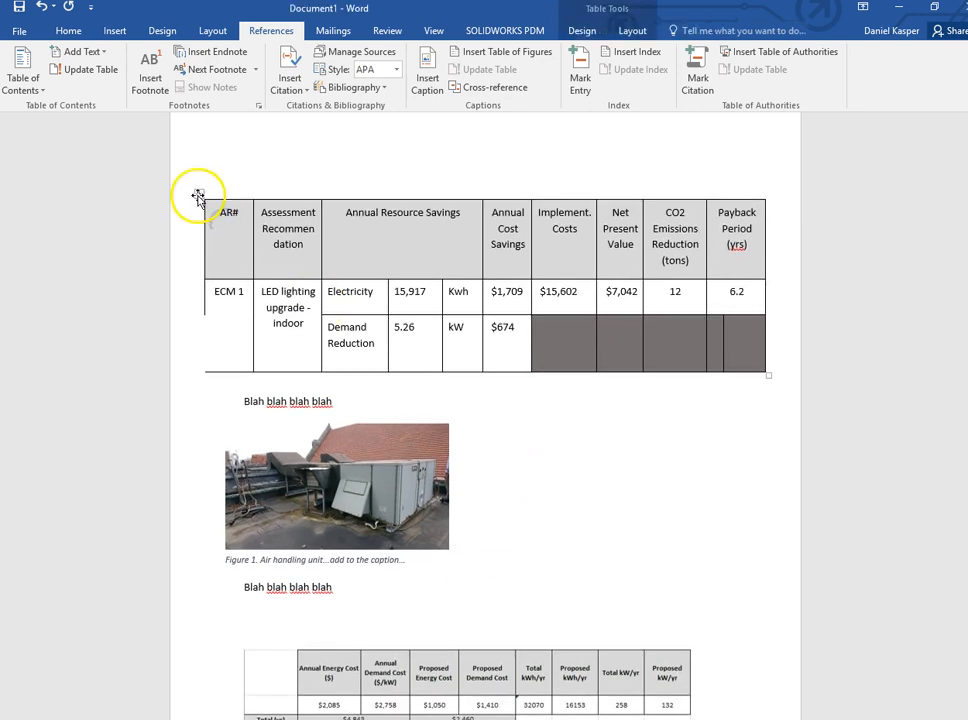
{"action": "left_click", "coordinate": [198, 194]}
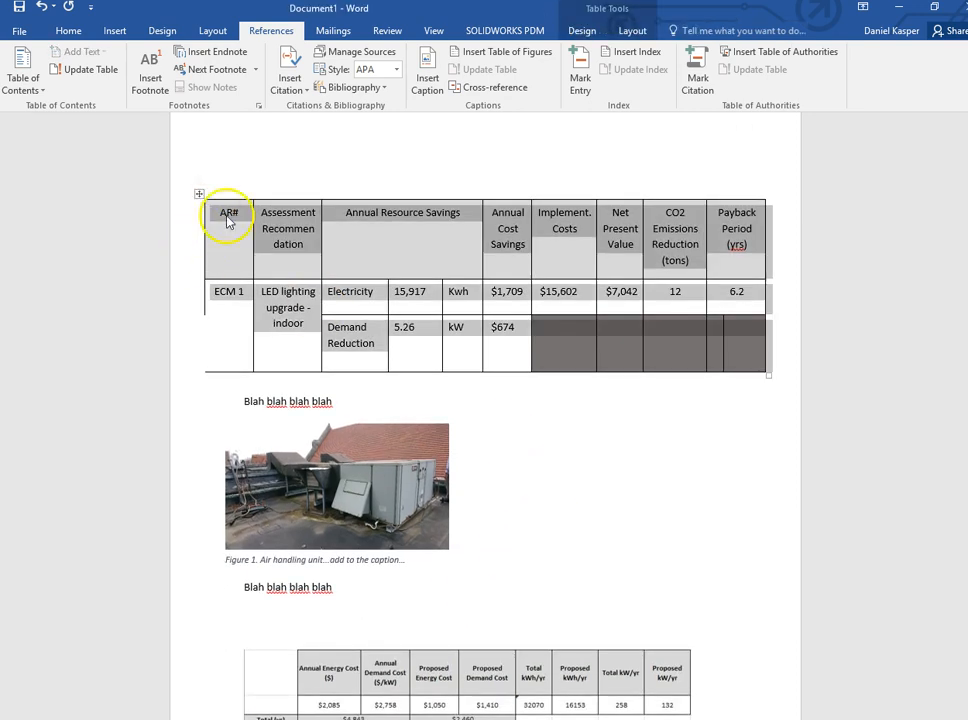
{"action": "left_click", "coordinate": [427, 75]}
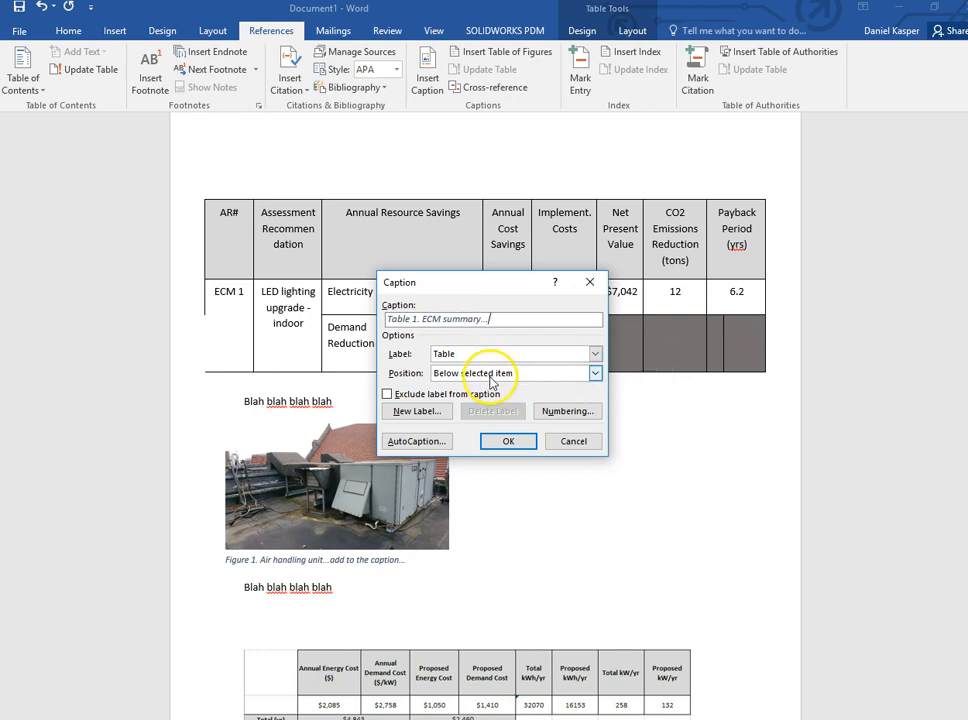
{"action": "left_click", "coordinate": [506, 441]}
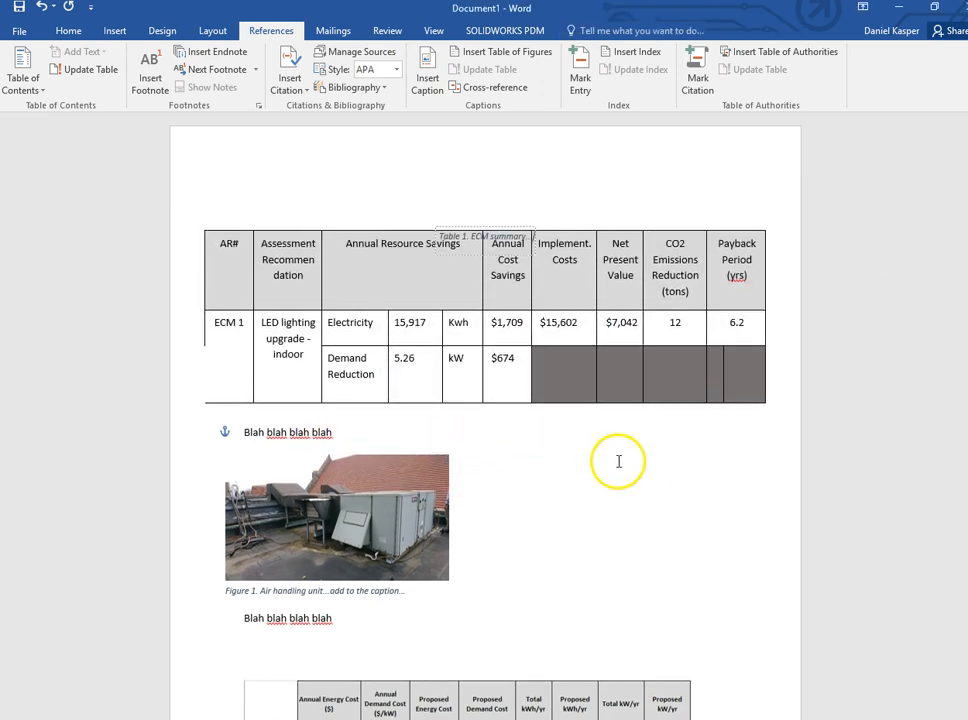
Add an empty line under the ECM table and move its caption box there, near the table's left edge
{"action": "left_click", "coordinate": [313, 418]}
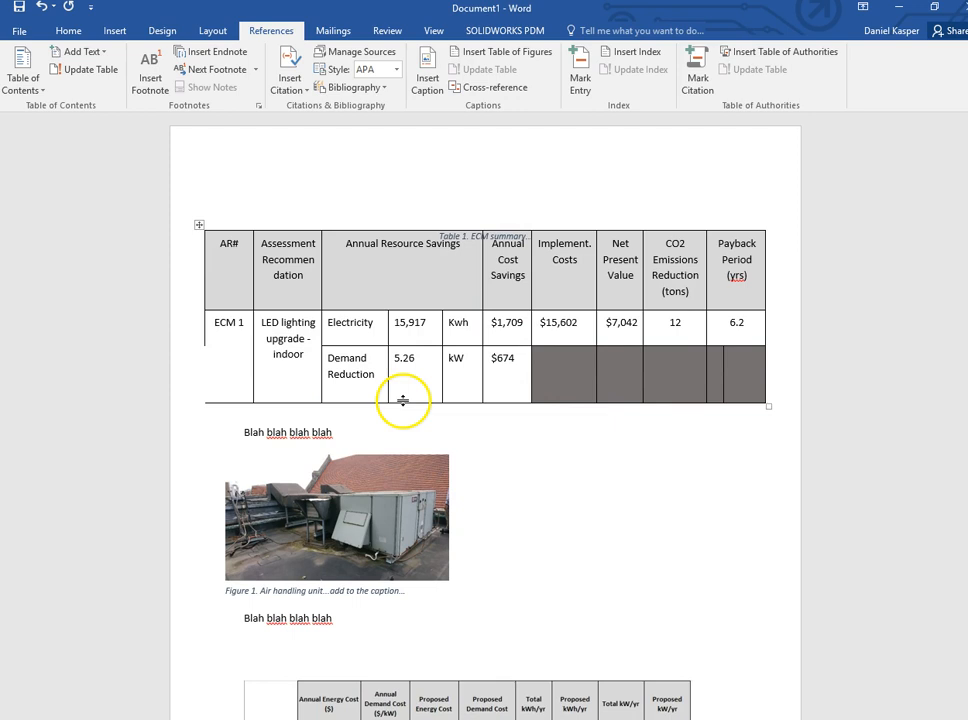
{"action": "key", "text": "Return"}
{"action": "left_click_drag", "start_coordinate": [495, 234], "coordinate": [280, 410]}
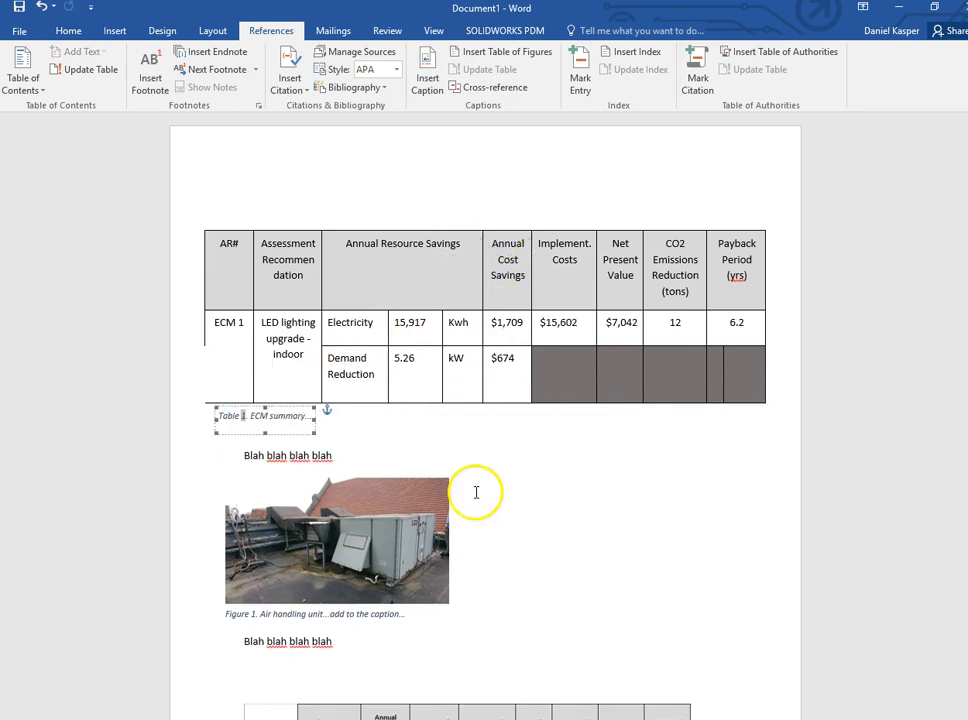
{"action": "left_click", "coordinate": [508, 501]}
Check the numbering of the table captions, highlighting the label and number of the annual energy savings caption
{"action": "scroll", "coordinate": [559, 537], "scroll_direction": "down", "scroll_amount": 1}
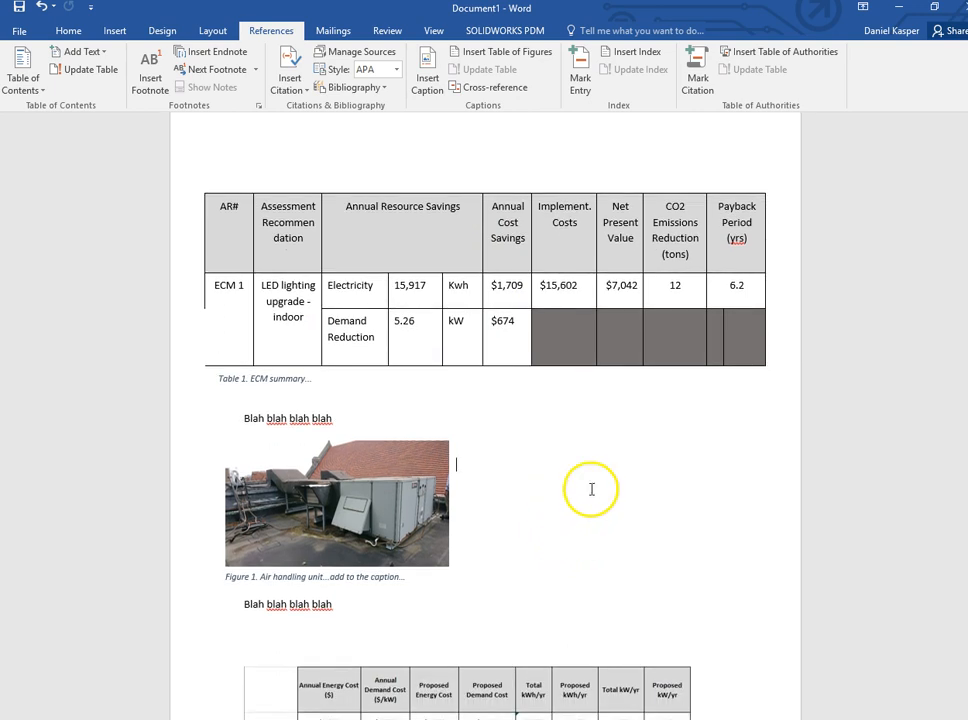
{"action": "scroll", "coordinate": [259, 363], "scroll_direction": "down", "scroll_amount": 1}
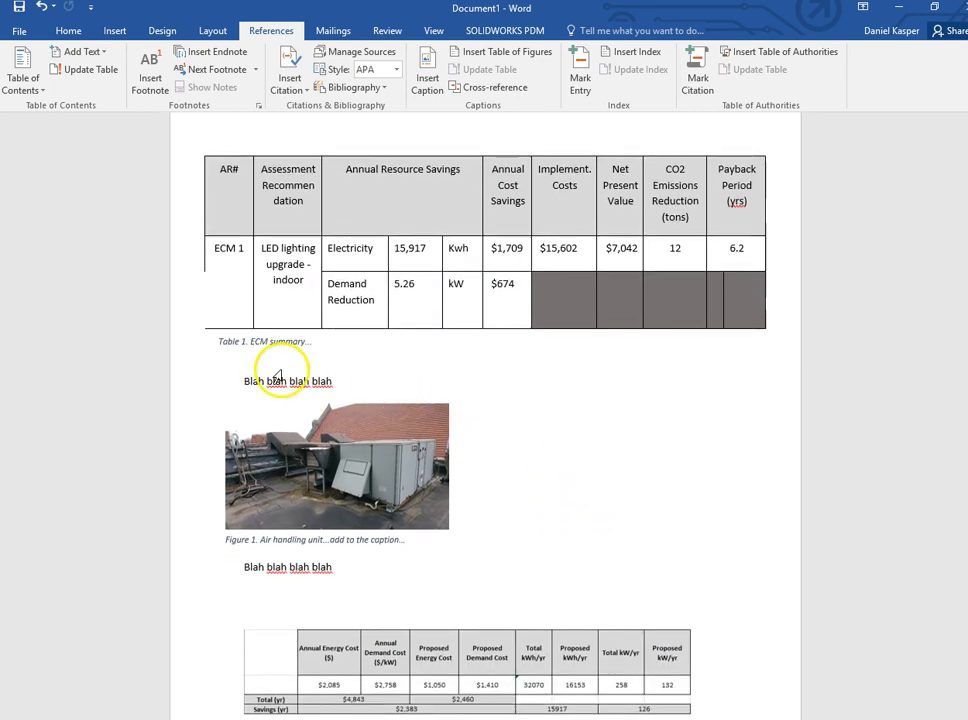
{"action": "scroll", "coordinate": [464, 410], "scroll_direction": "down", "scroll_amount": 2}
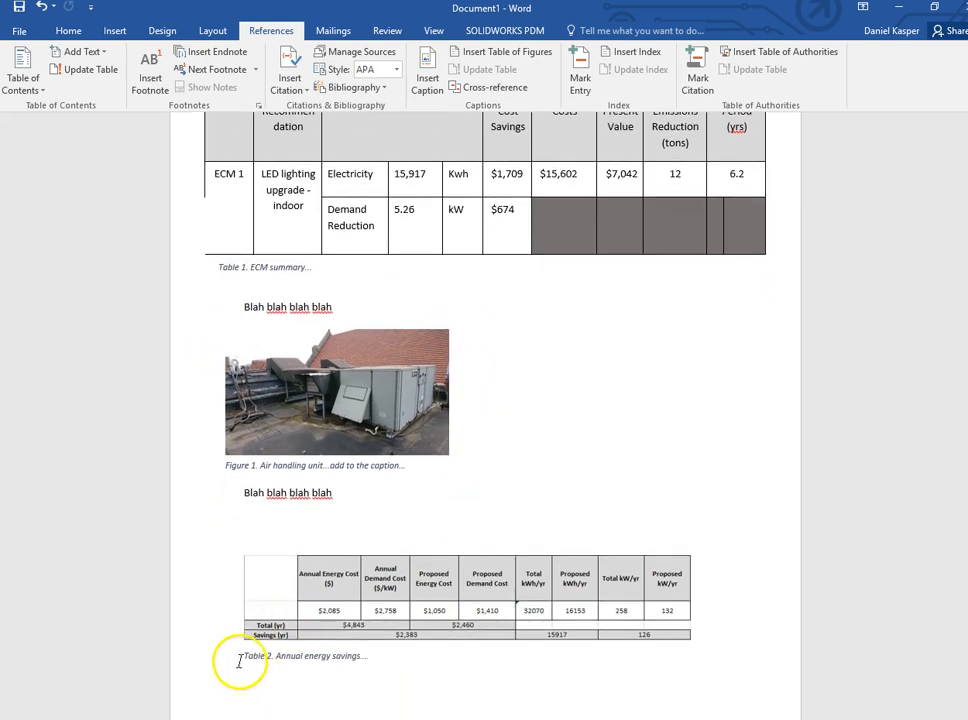
{"action": "left_click_drag", "start_coordinate": [240, 659], "coordinate": [276, 655]}
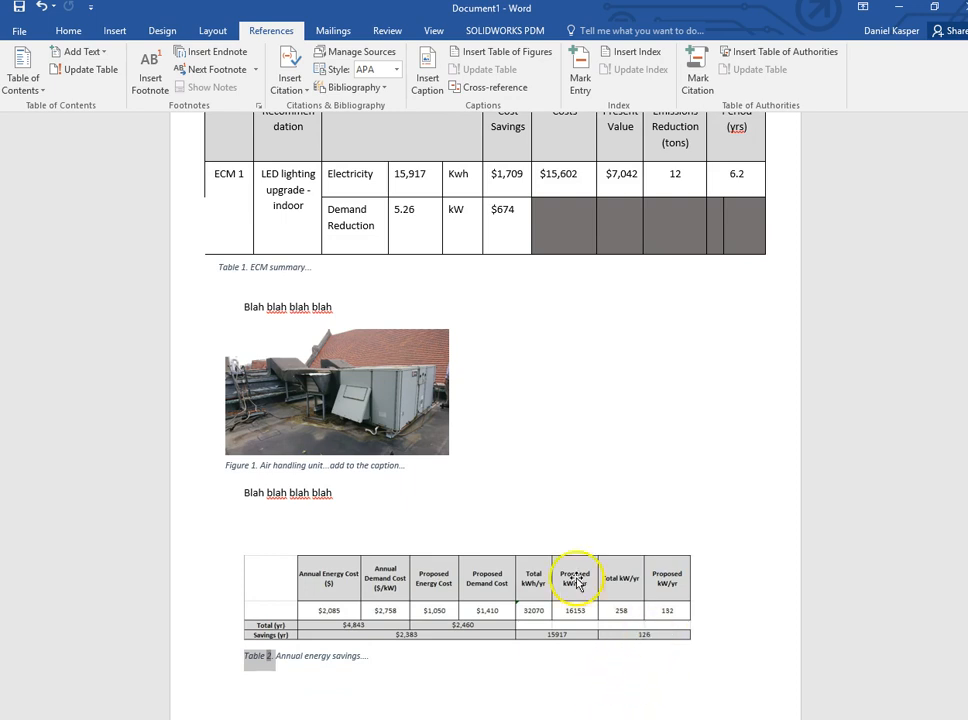
{"action": "scroll", "coordinate": [446, 502], "scroll_direction": "up", "scroll_amount": 2}
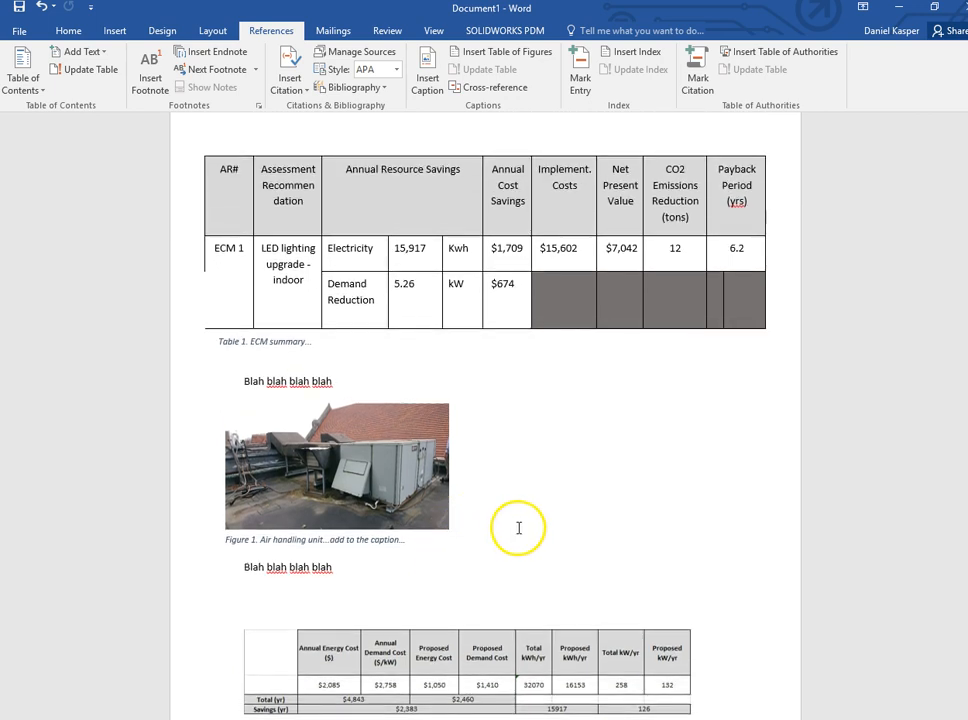
{"action": "scroll", "coordinate": [514, 531], "scroll_direction": "up", "scroll_amount": 2}
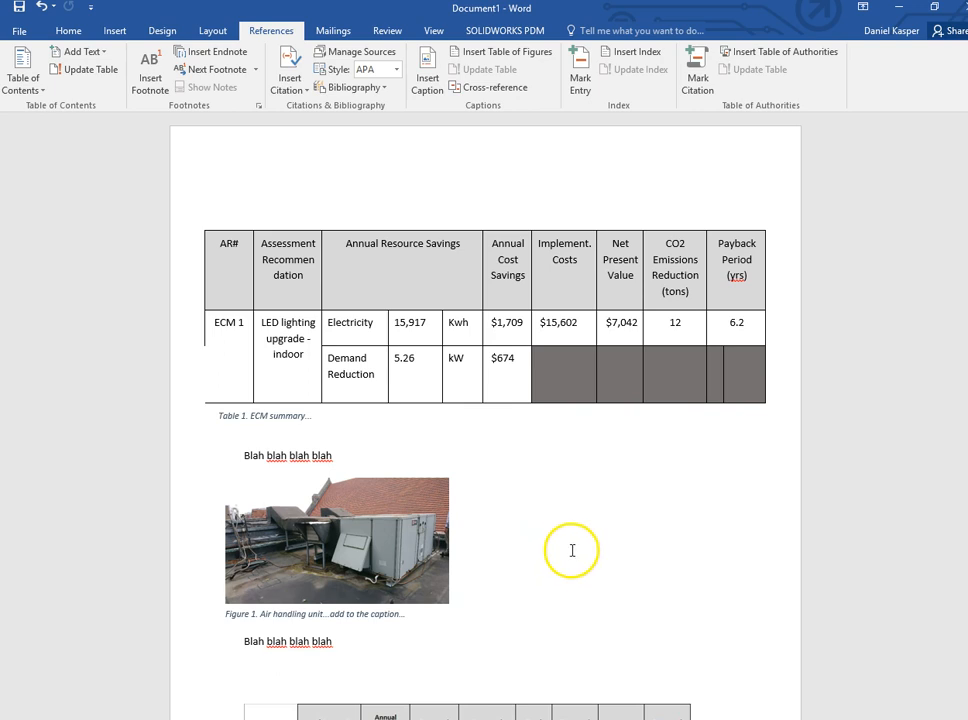
Insert a page break above the ECM table to make a blank first page
{"action": "left_click", "coordinate": [284, 174]}
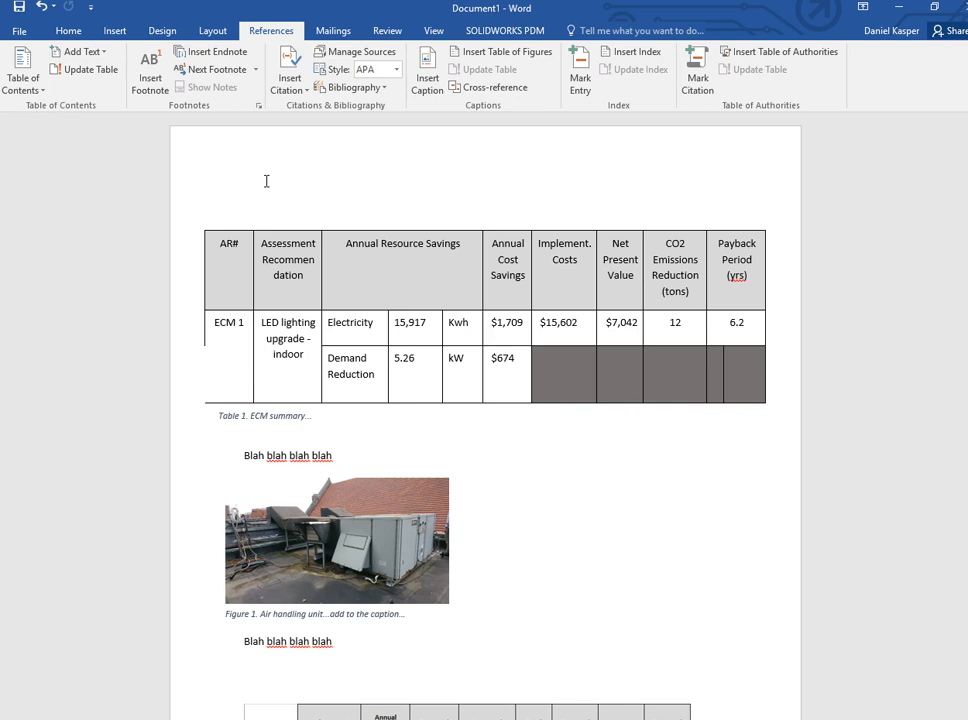
{"action": "left_click", "coordinate": [305, 157]}
{"action": "key", "text": "ctrl+Return"}
{"action": "scroll", "coordinate": [389, 521], "scroll_direction": "down", "scroll_amount": 5}
{"action": "scroll", "coordinate": [401, 560], "scroll_direction": "up", "scroll_amount": 5}
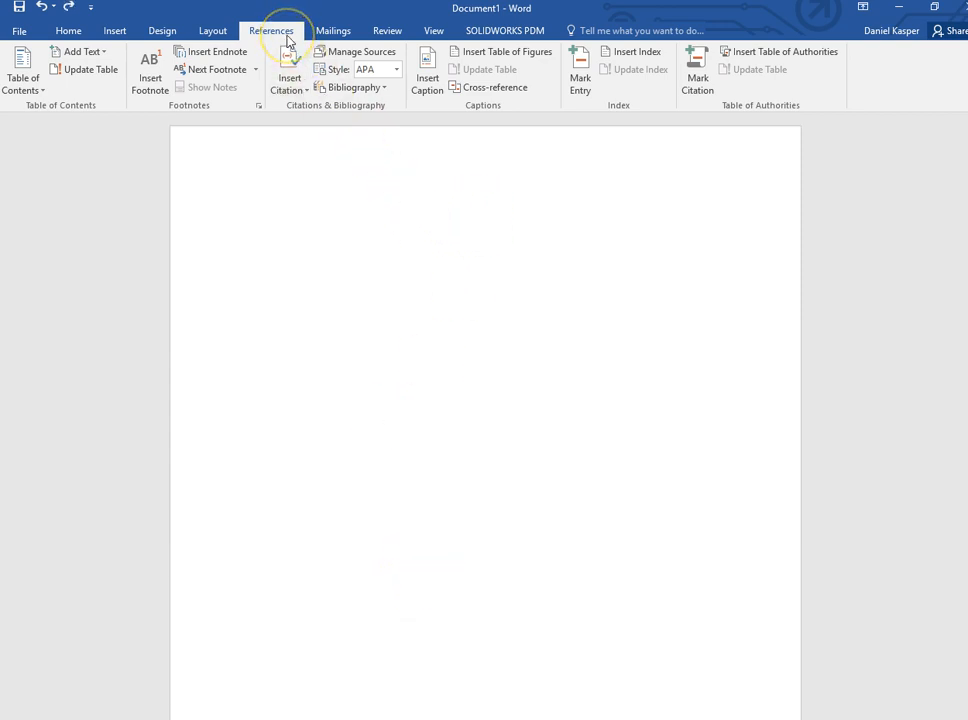
Insert a table of figures with the caption label Table on the blank first page and update its field
{"action": "left_click", "coordinate": [502, 57]}
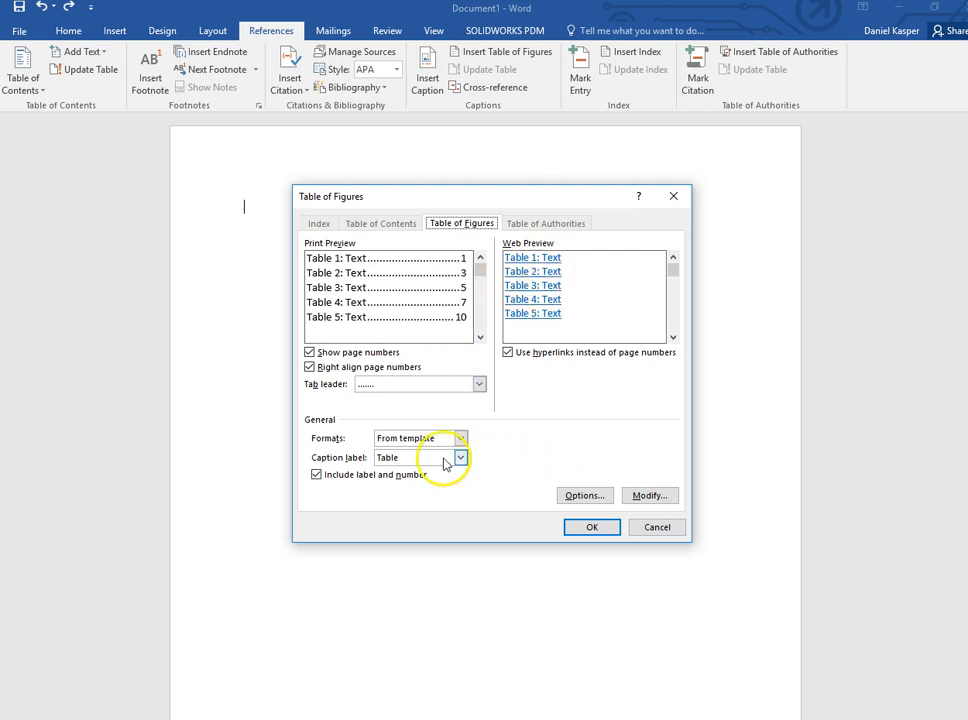
{"action": "left_click", "coordinate": [594, 527]}
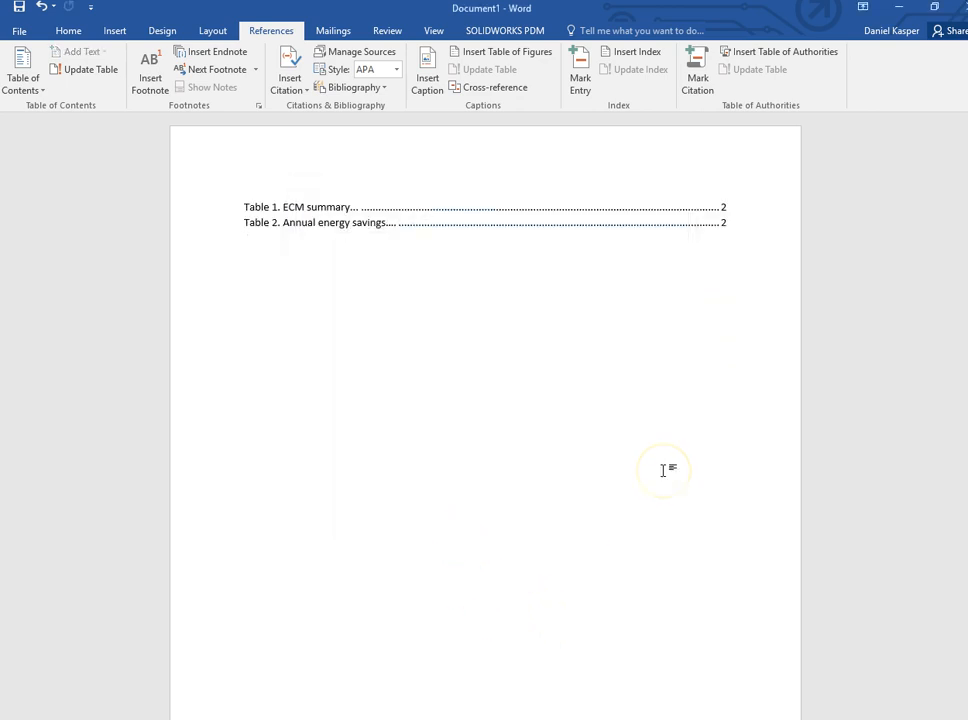
{"action": "right_click", "coordinate": [283, 212]}
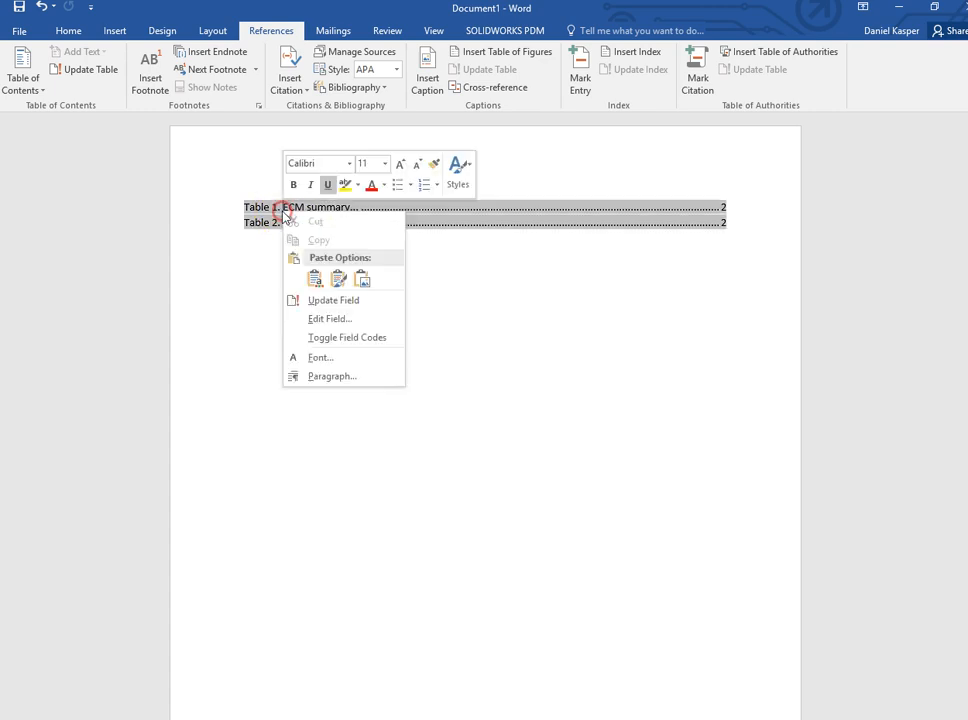
{"action": "left_click", "coordinate": [340, 300]}
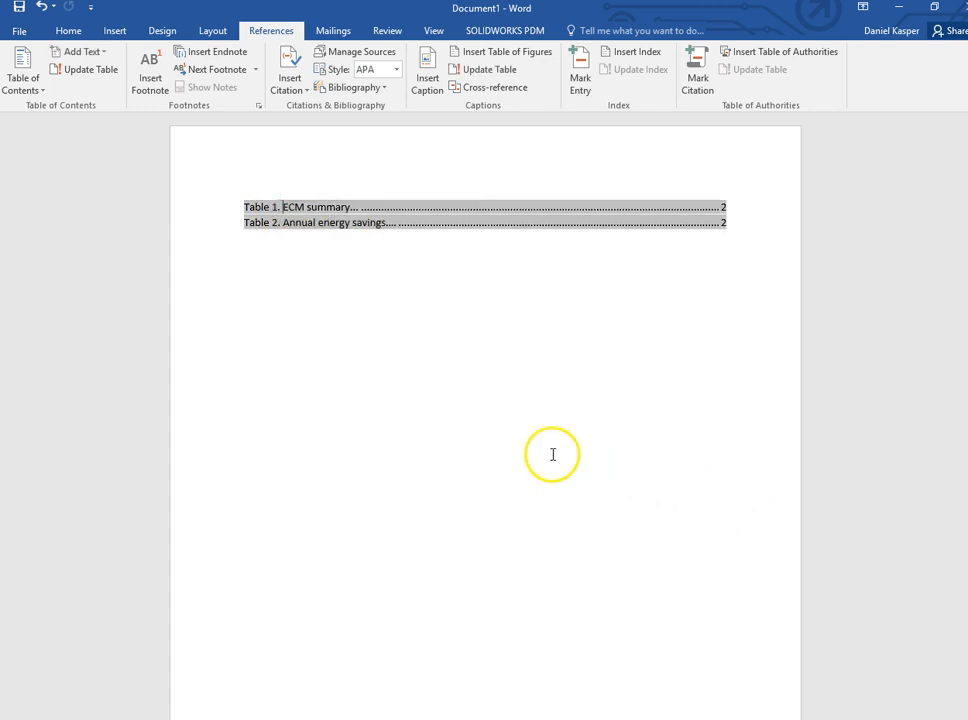
{"action": "left_click", "coordinate": [452, 416]}
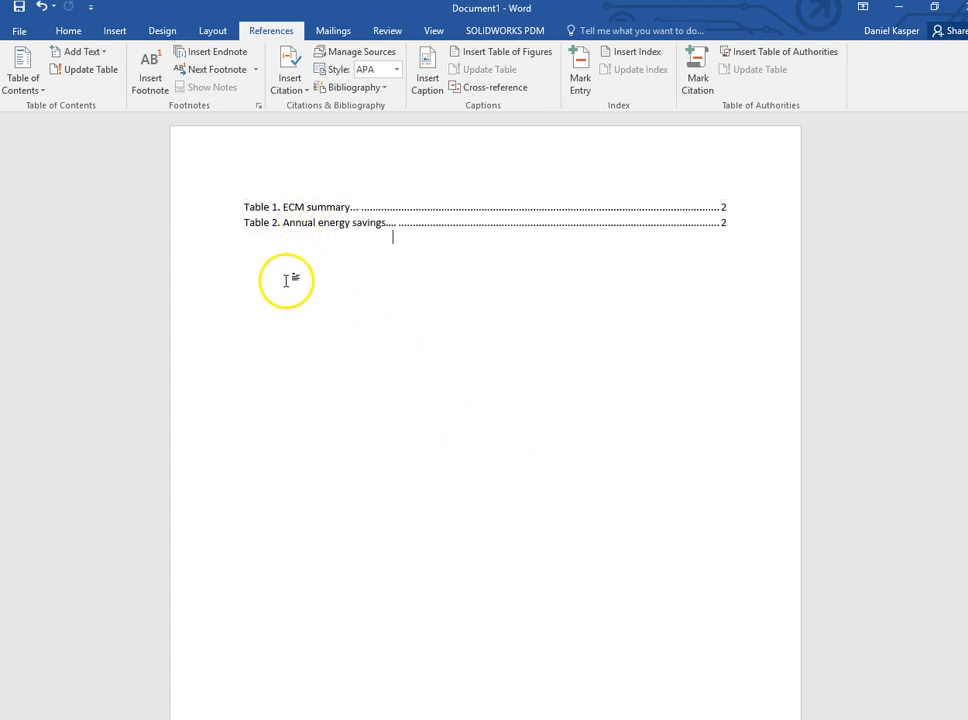
Follow the ECM summary entry's link to its caption and return to the list of tables
{"action": "left_click", "coordinate": [305, 215], "text": "ctrl"}
{"action": "scroll", "coordinate": [420, 425], "scroll_direction": "up", "scroll_amount": 1}
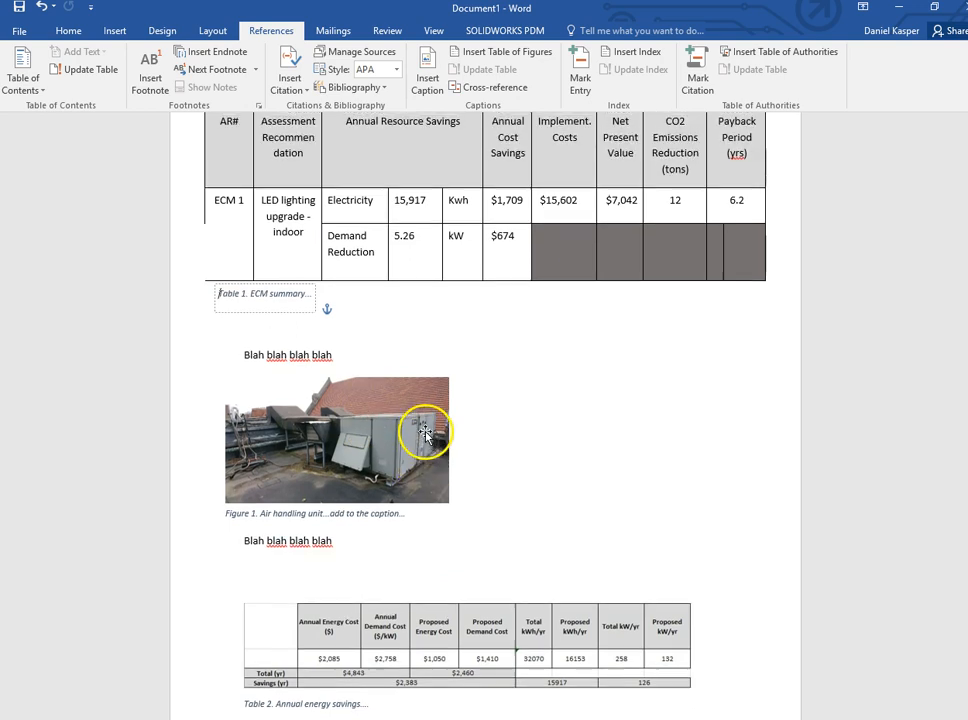
{"action": "scroll", "coordinate": [425, 430], "scroll_direction": "up", "scroll_amount": 15}
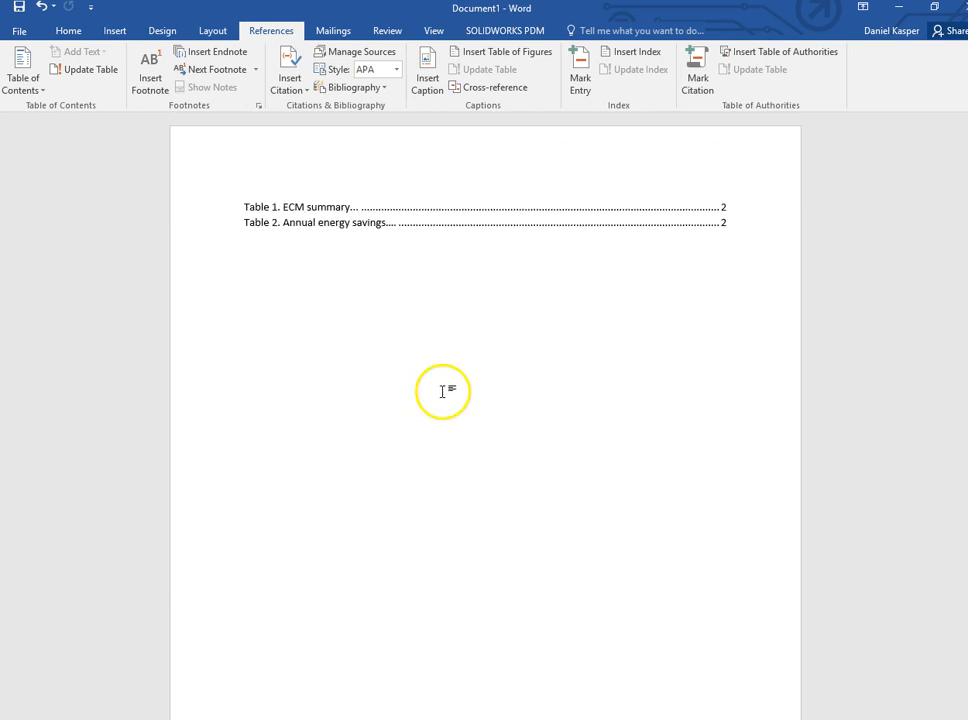
{"action": "left_click", "coordinate": [521, 303]}
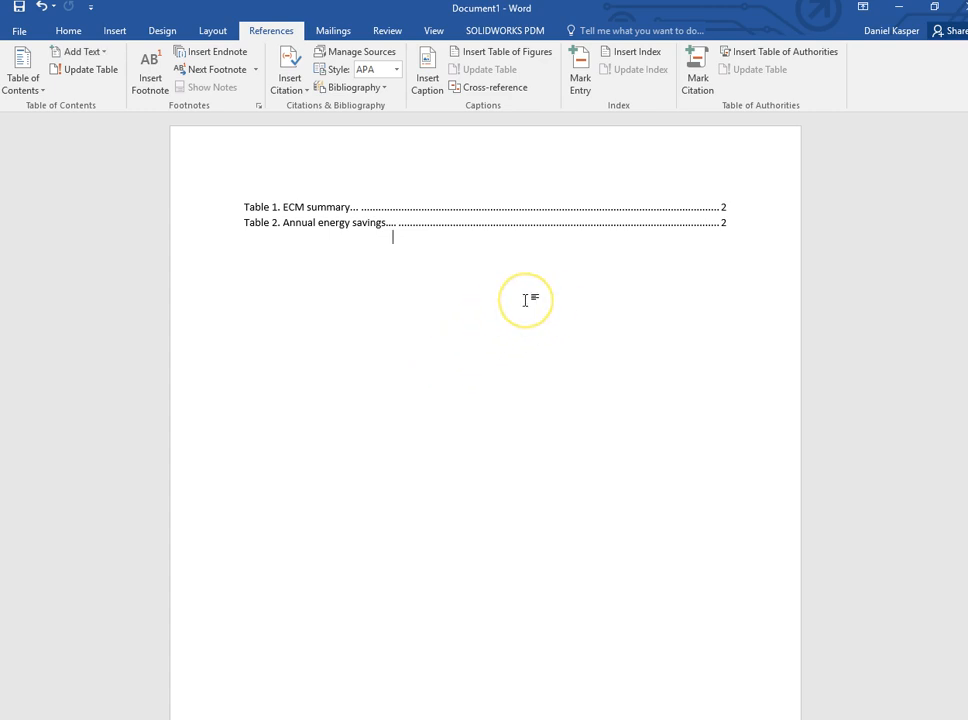
{"action": "key", "text": "ctrl+Return"}
{"action": "scroll", "coordinate": [525, 300], "scroll_direction": "up", "scroll_amount": 5}
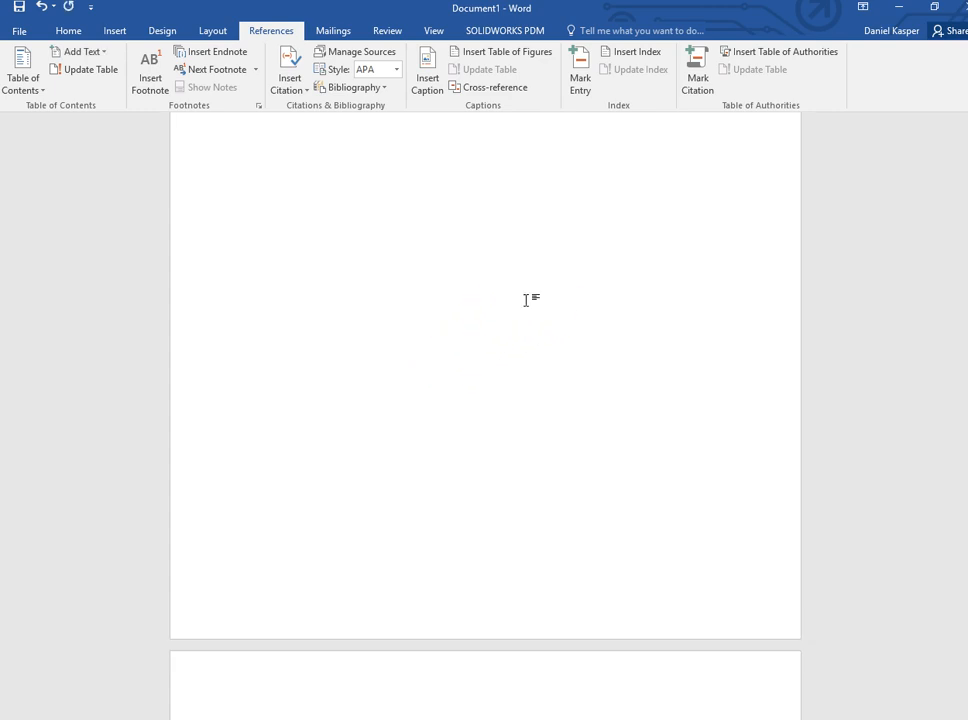
Insert a table of figures with the caption label Figure below the list of tables on the first page
{"action": "left_click", "coordinate": [759, 234]}
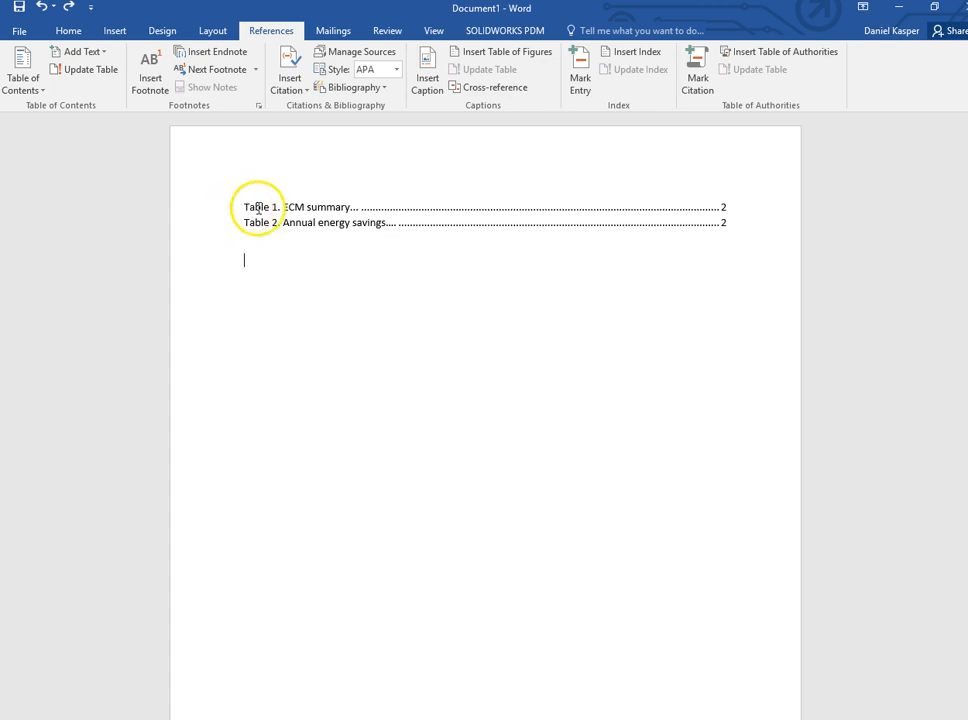
{"action": "left_click", "coordinate": [510, 56]}
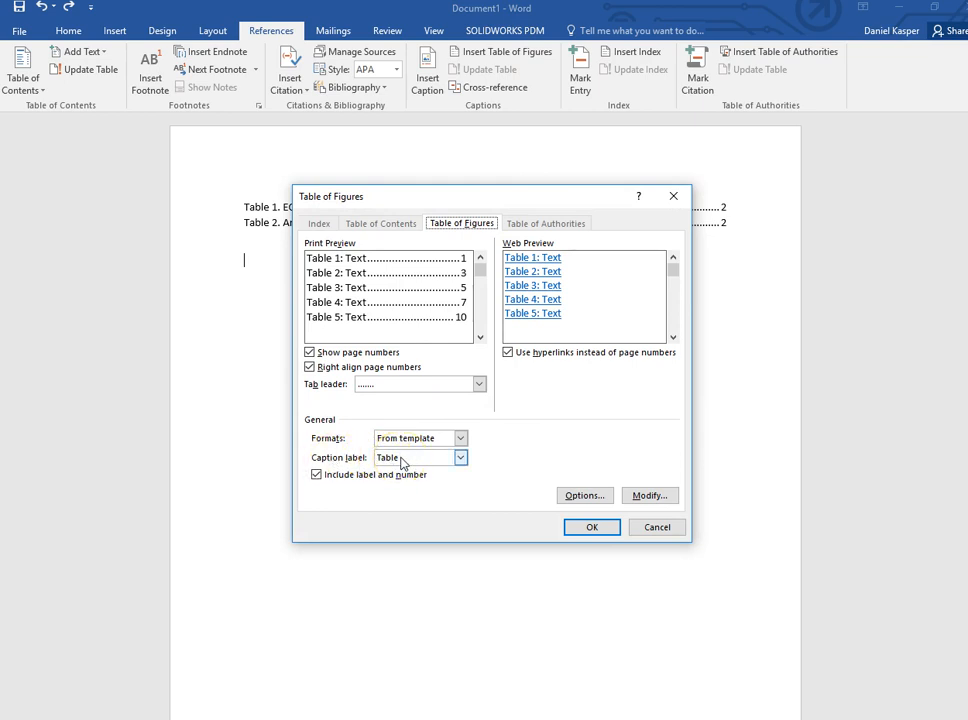
{"action": "left_click", "coordinate": [402, 458]}
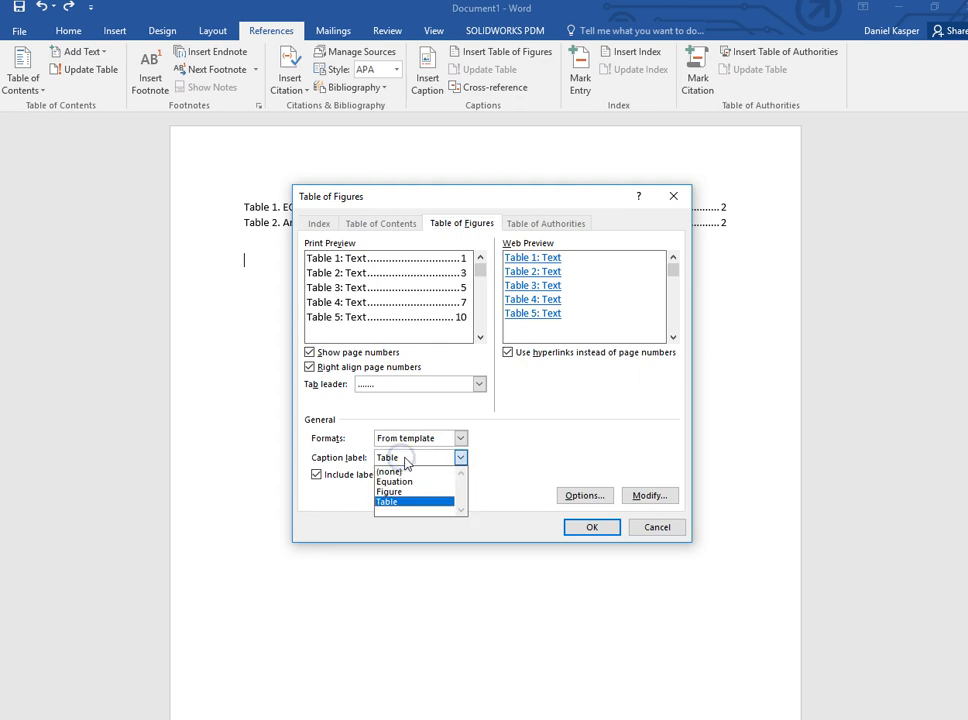
{"action": "left_click", "coordinate": [407, 493]}
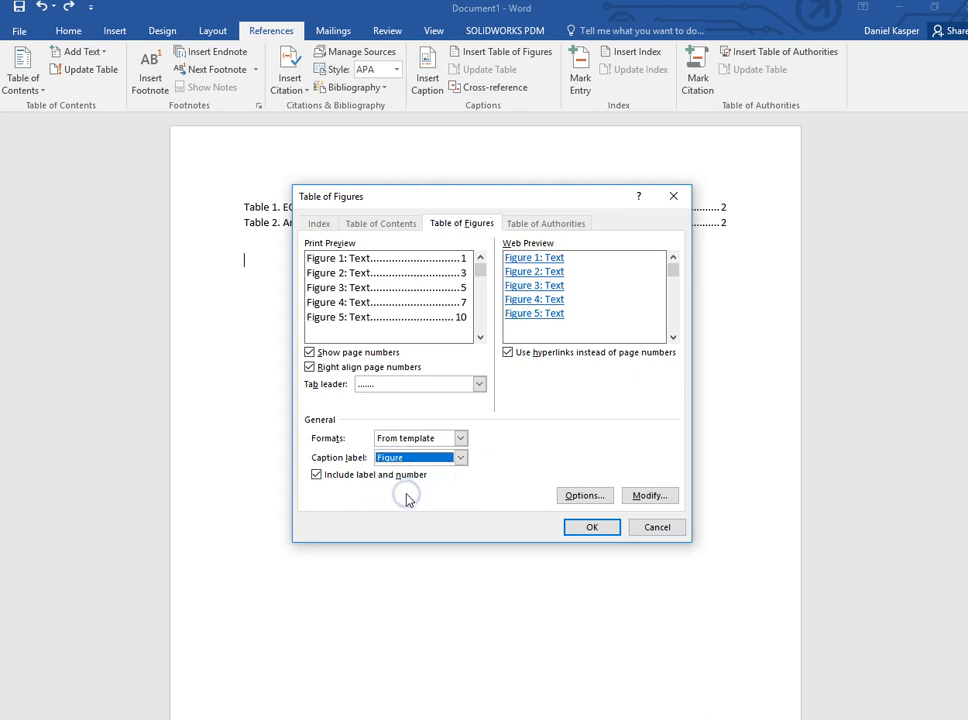
{"action": "left_click", "coordinate": [603, 525]}
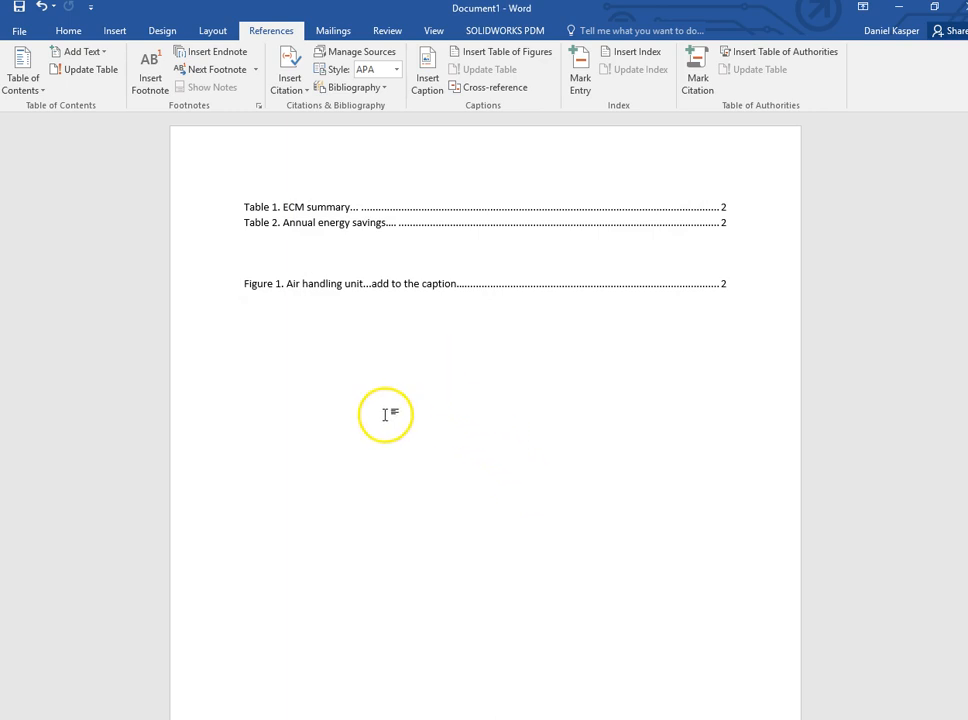
Follow the air handling unit figure entry's link to its caption and return to the lists on the first page
{"action": "left_click", "coordinate": [391, 285], "text": "ctrl"}
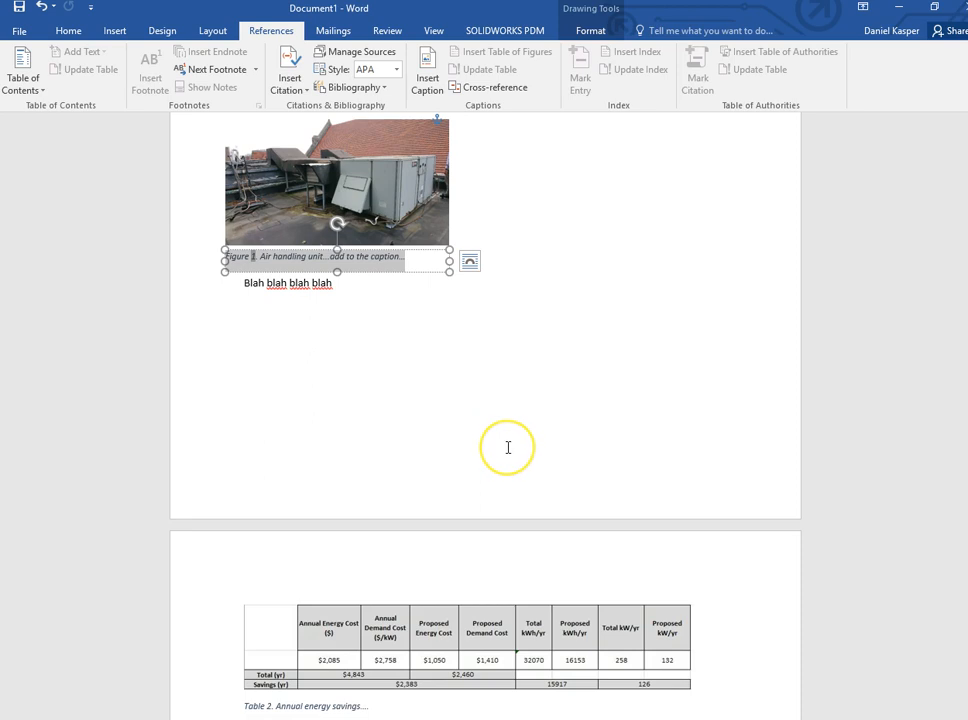
{"action": "scroll", "coordinate": [393, 328], "scroll_direction": "up", "scroll_amount": 15}
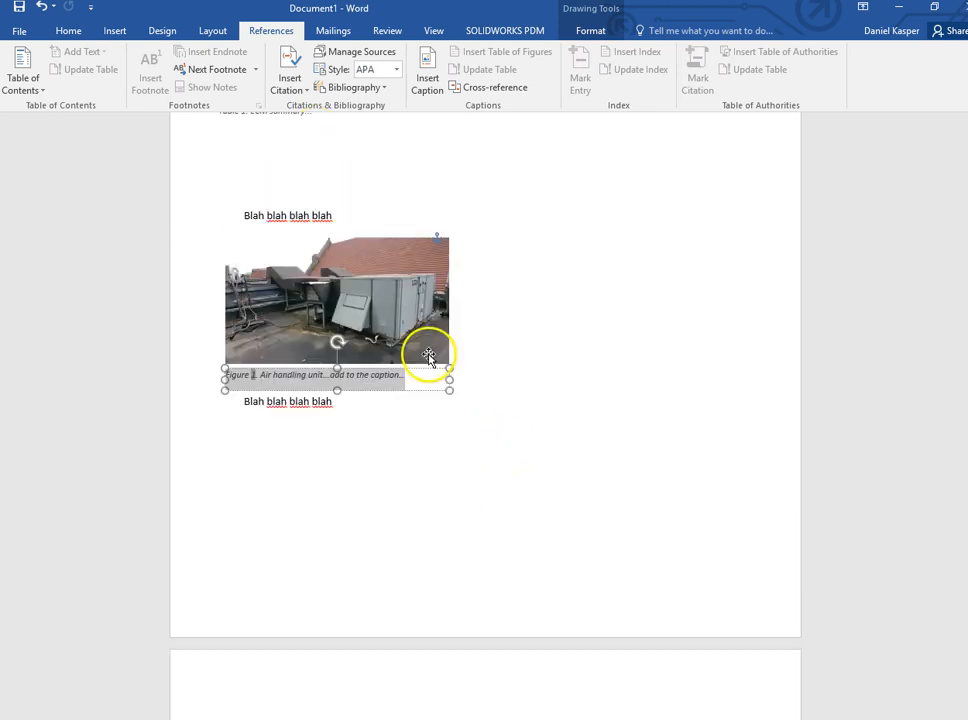
{"action": "scroll", "coordinate": [484, 373], "scroll_direction": "up", "scroll_amount": 10}
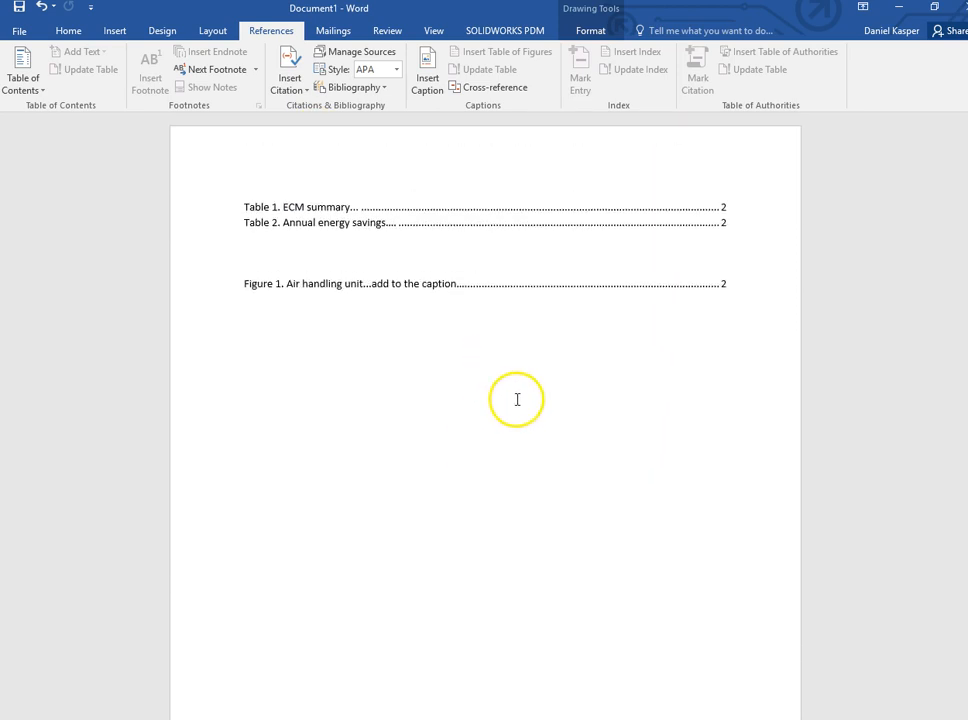
{"action": "scroll", "coordinate": [536, 382], "scroll_direction": "down", "scroll_amount": 10}
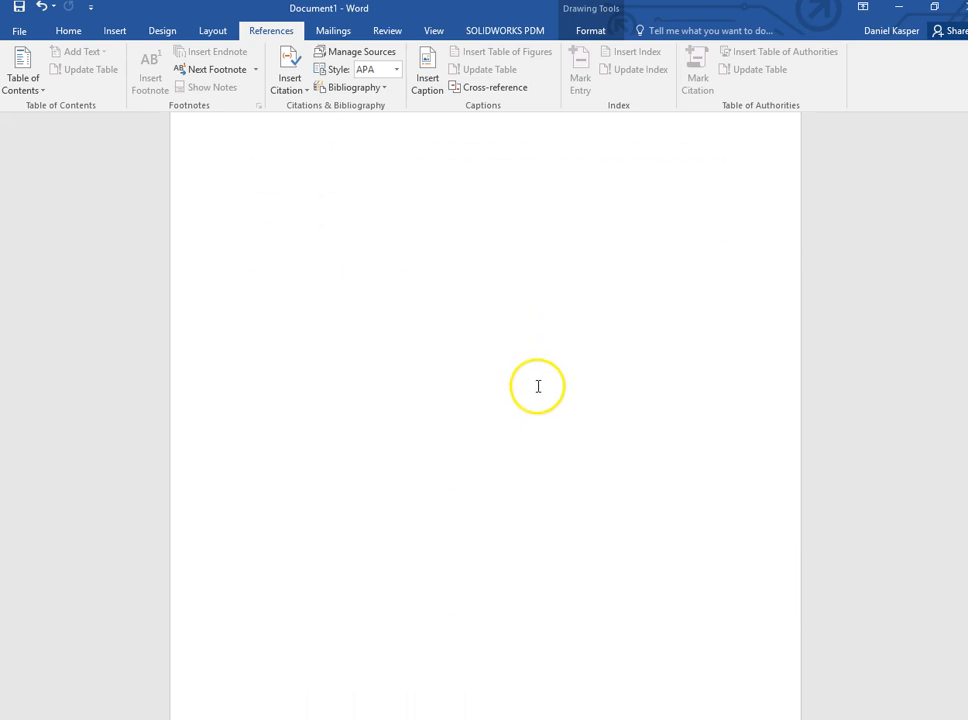
{"action": "scroll", "coordinate": [540, 393], "scroll_direction": "down", "scroll_amount": 3}
{"action": "scroll", "coordinate": [551, 400], "scroll_direction": "up", "scroll_amount": 10}
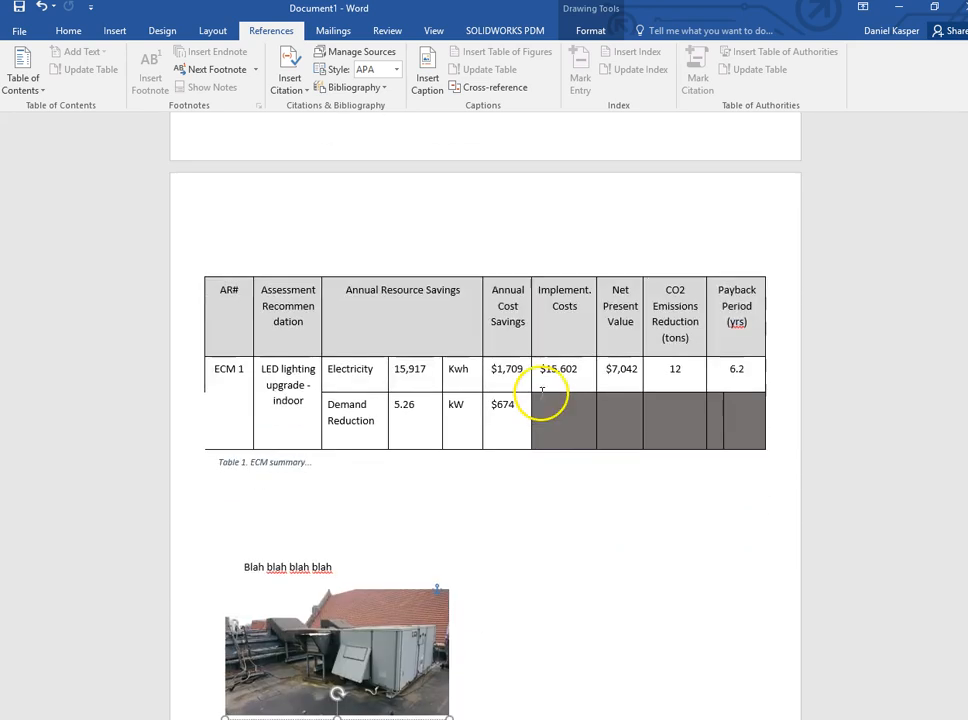